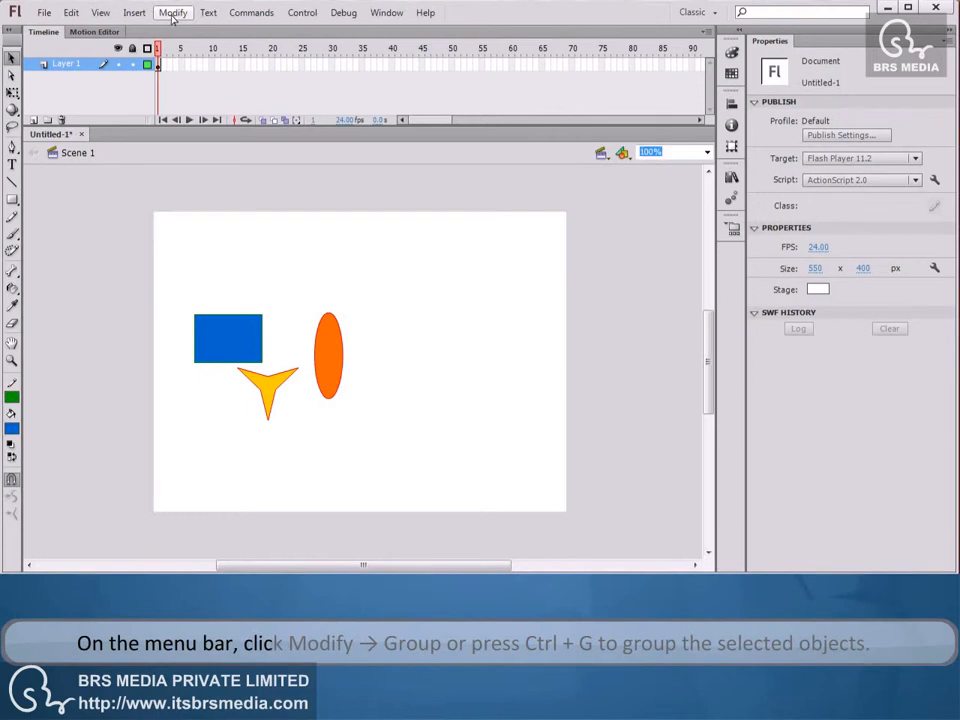
Group the blue rectangle, the yellow three-pointed star and the orange oval, and select the resulting group
{"action": "left_click", "coordinate": [172, 13]}
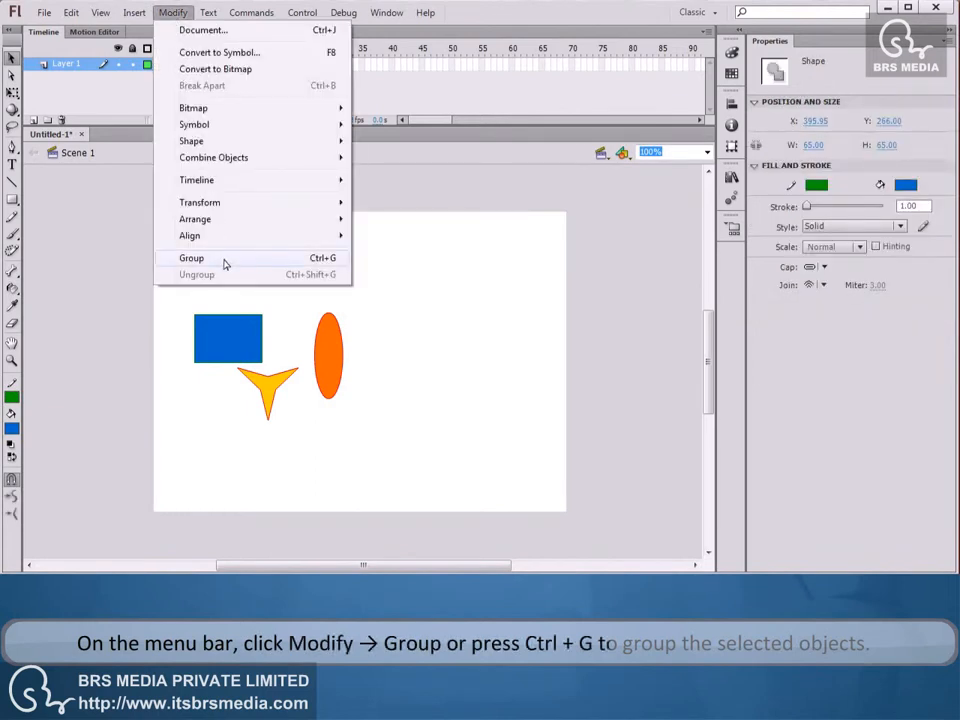
{"action": "left_click", "coordinate": [191, 258]}
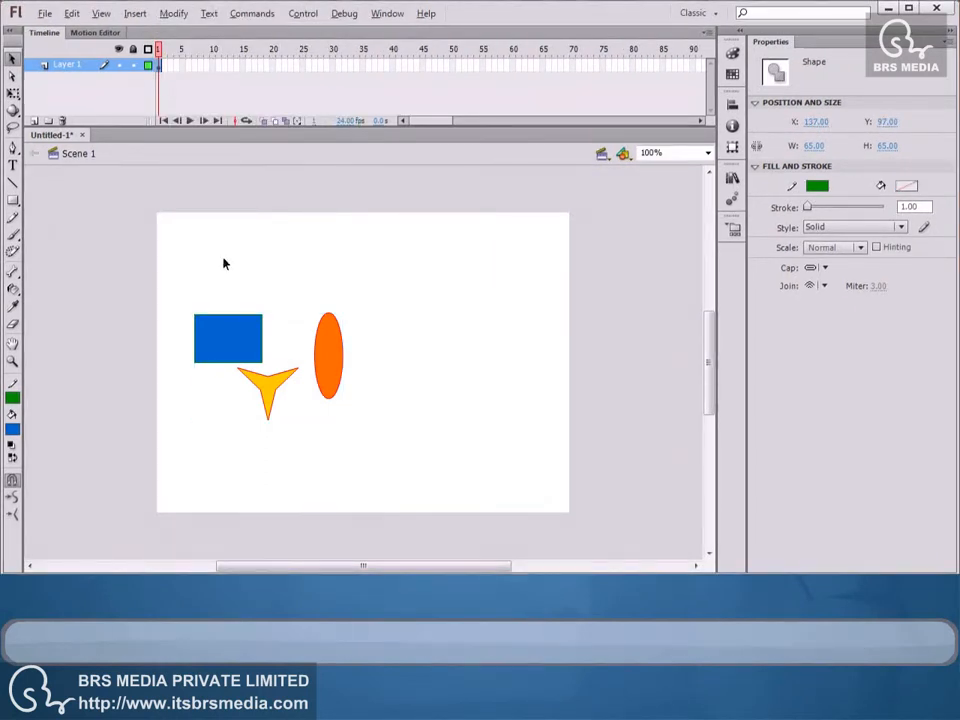
{"action": "left_click", "coordinate": [329, 347]}
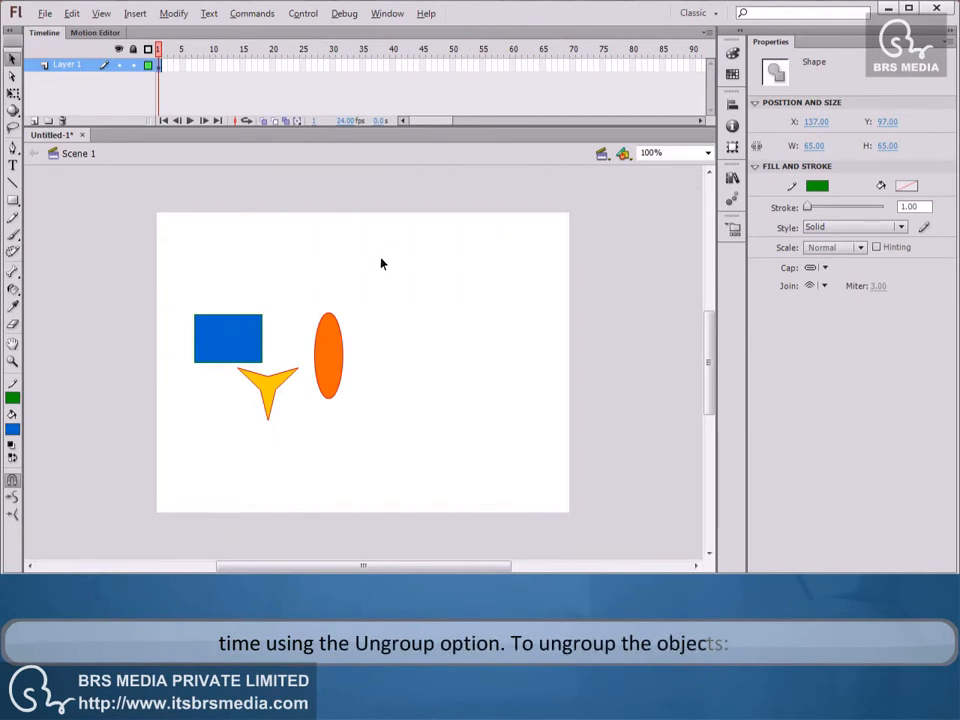
Ungroup the group of rectangle, star and oval back into separate shapes
{"action": "left_click", "coordinate": [253, 332]}
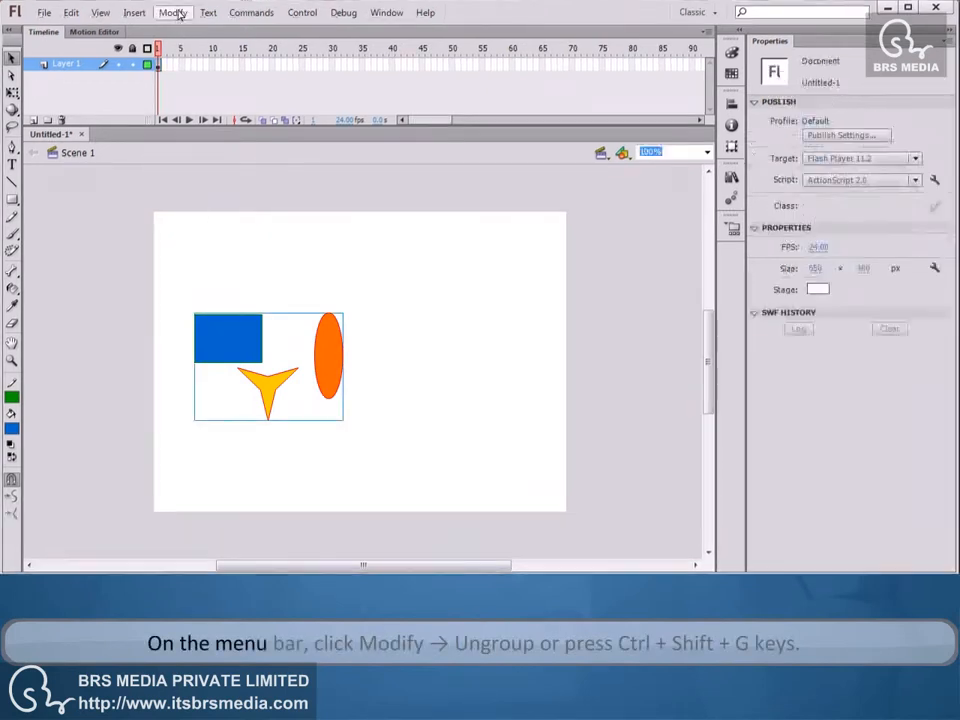
{"action": "left_click", "coordinate": [173, 12]}
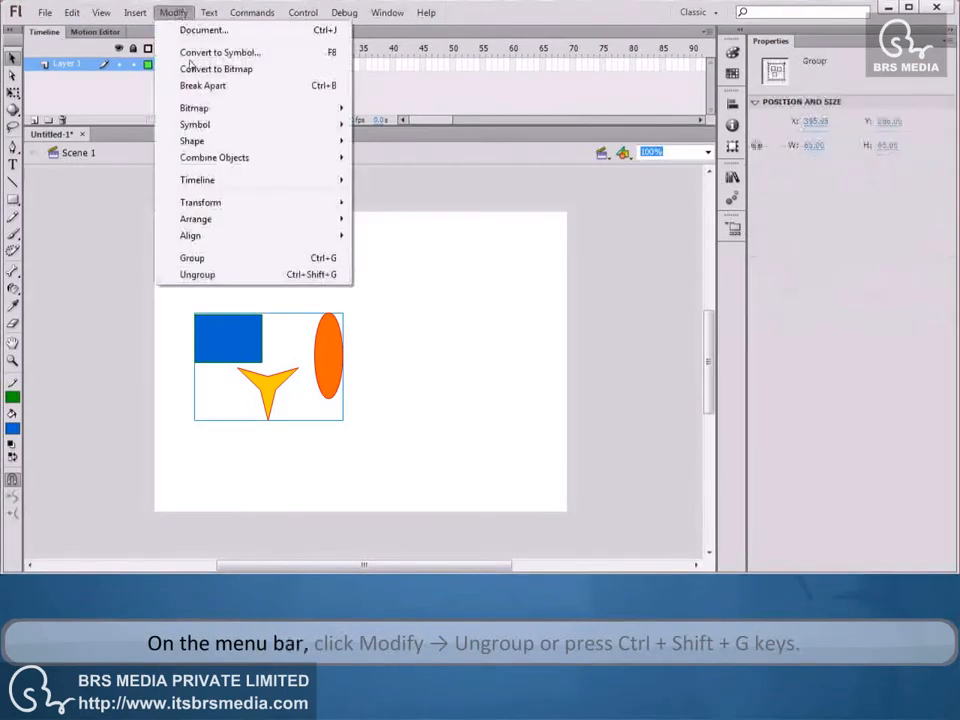
{"action": "left_click", "coordinate": [238, 277]}
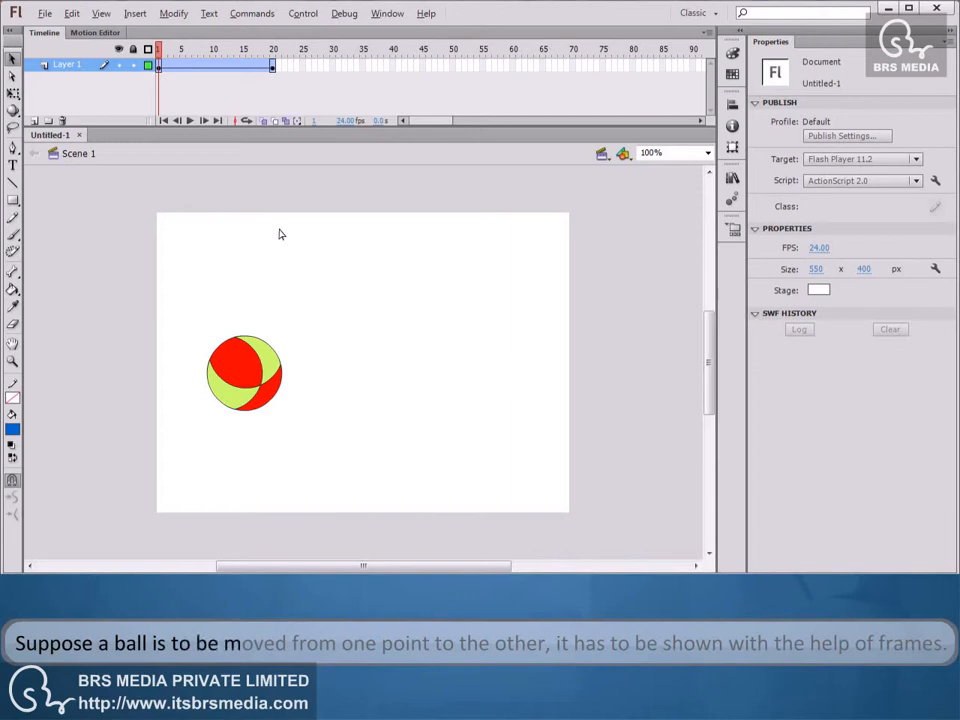
Play the ball animation and compare the ball's position in the first and last frames
{"action": "key", "text": "Return"}
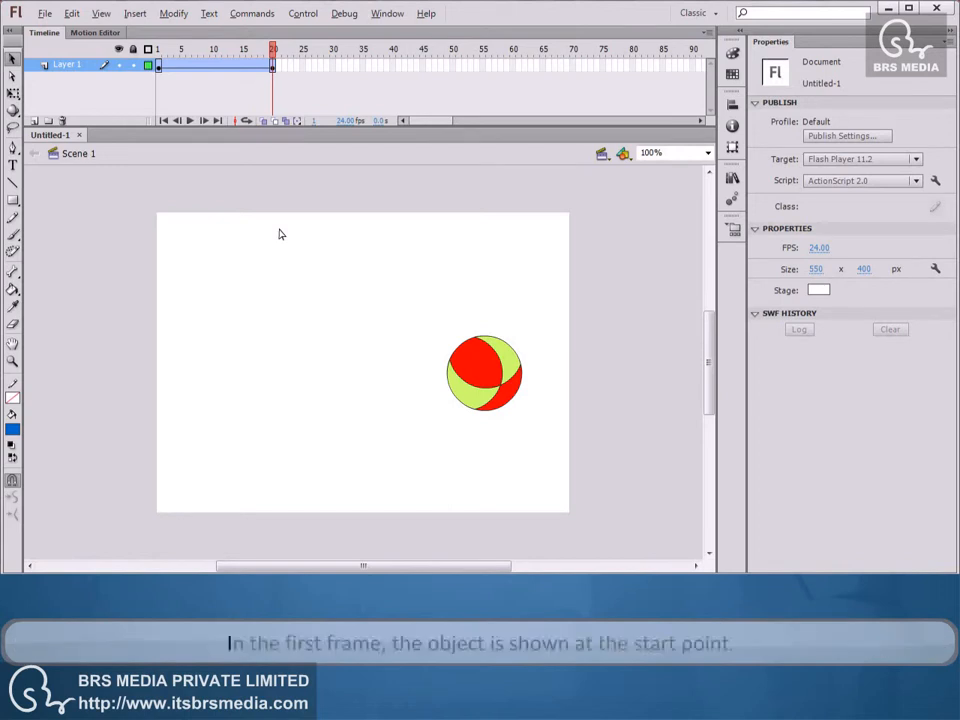
{"action": "key", "text": "shift+comma"}
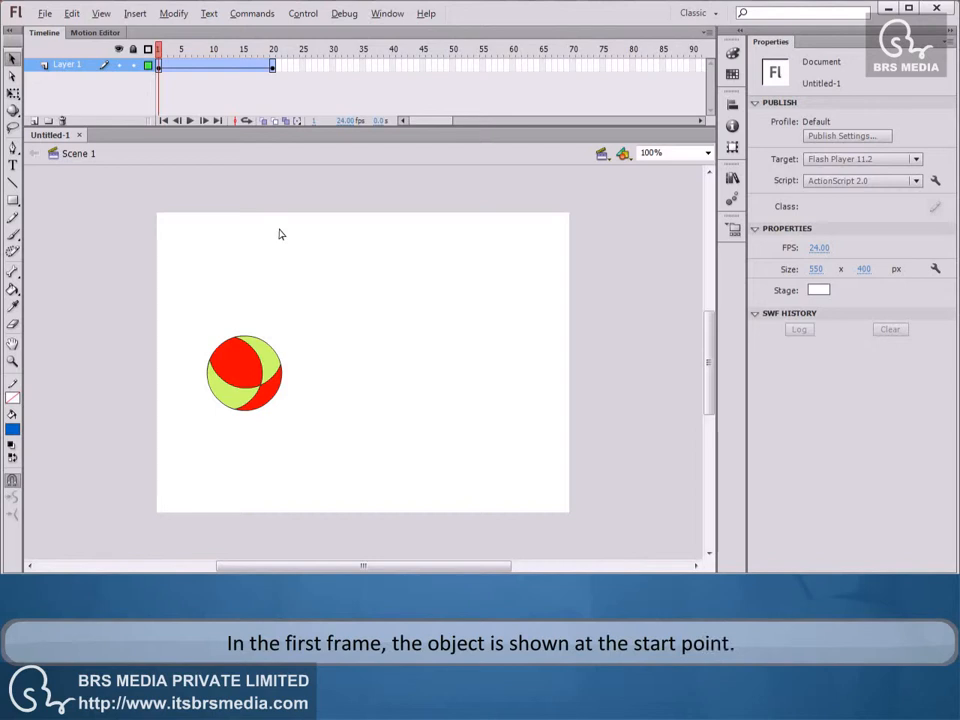
{"action": "key", "text": "shift+period"}
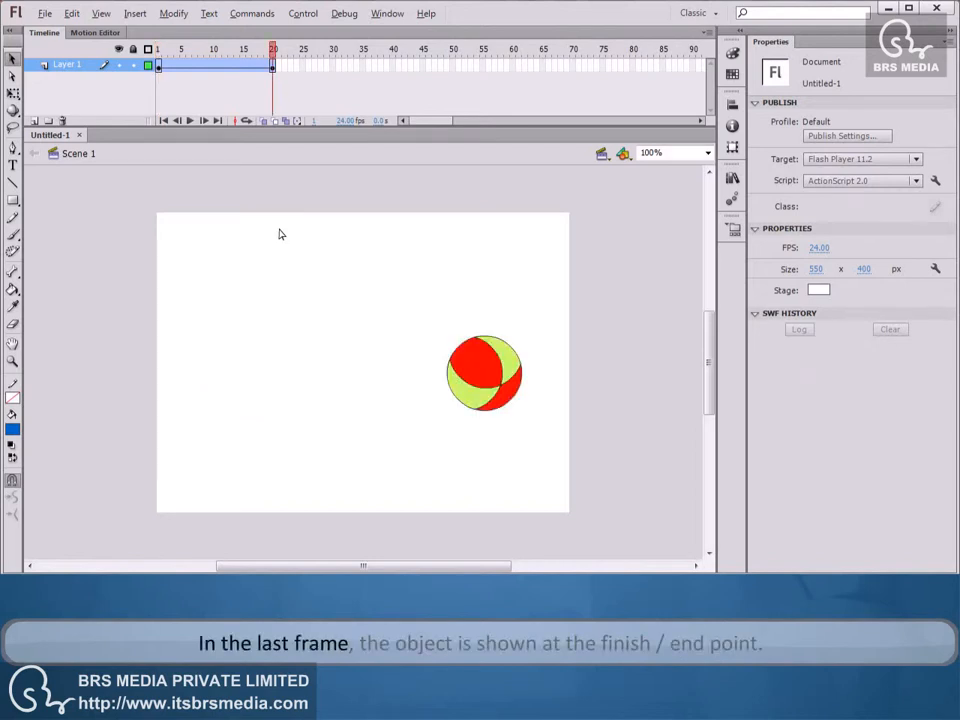
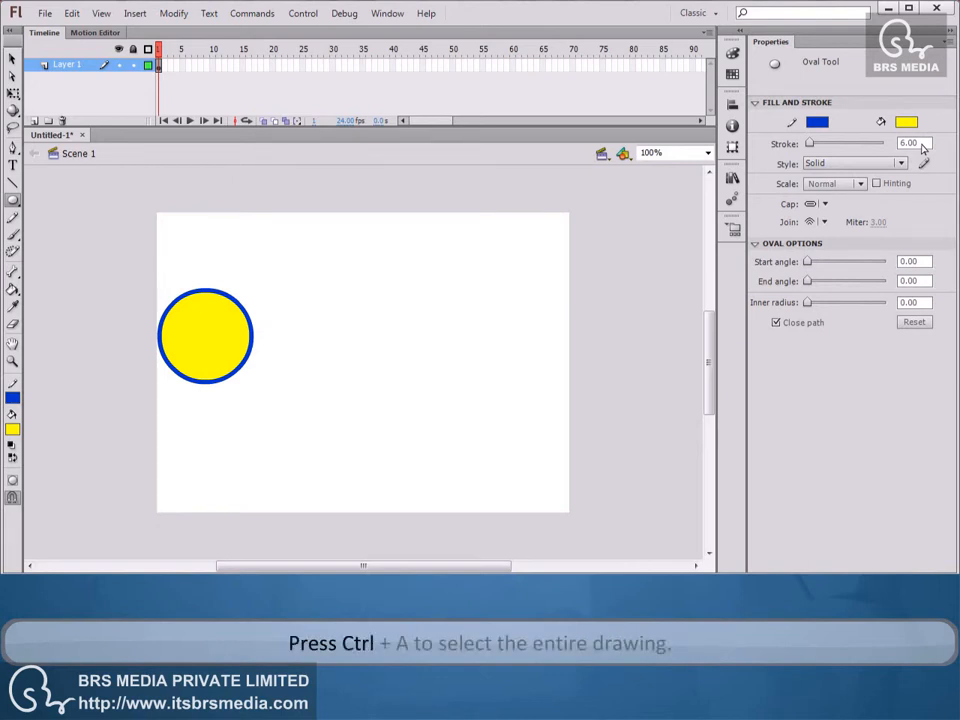
Group the yellow circle's fill and blue outline into a single object and clear the selection
{"action": "key", "text": "ctrl+a"}
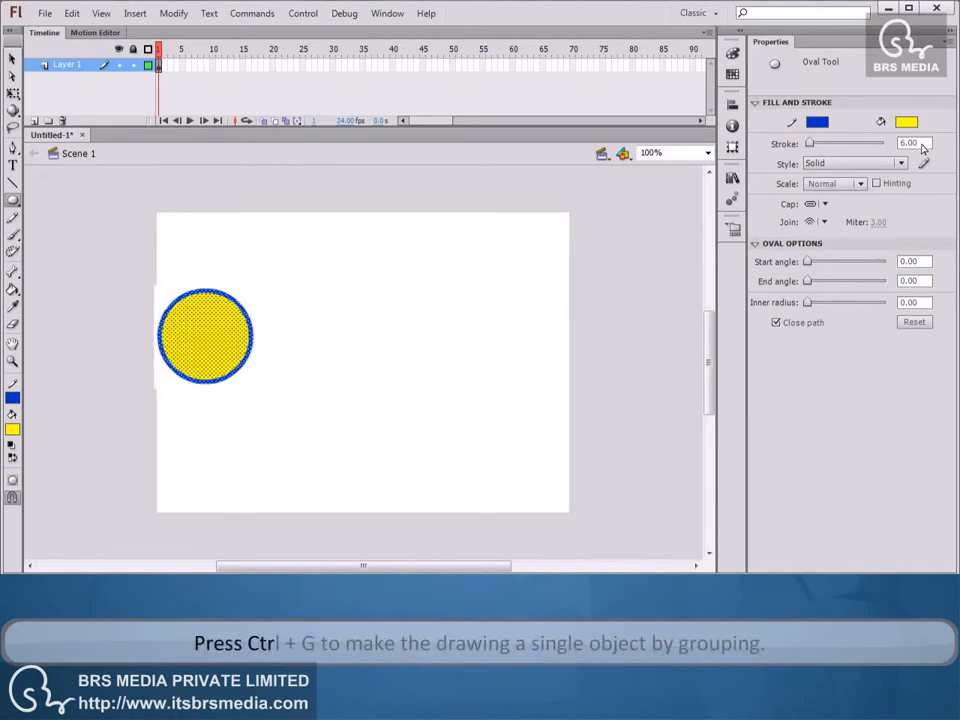
{"action": "key", "text": "ctrl+g"}
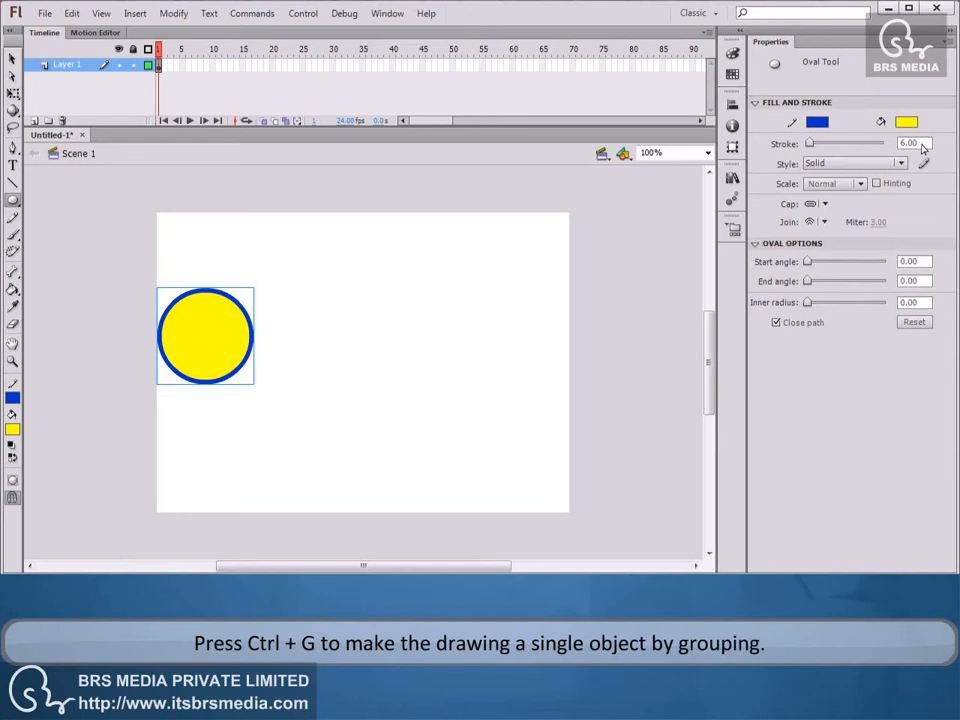
{"action": "key", "text": "Escape"}
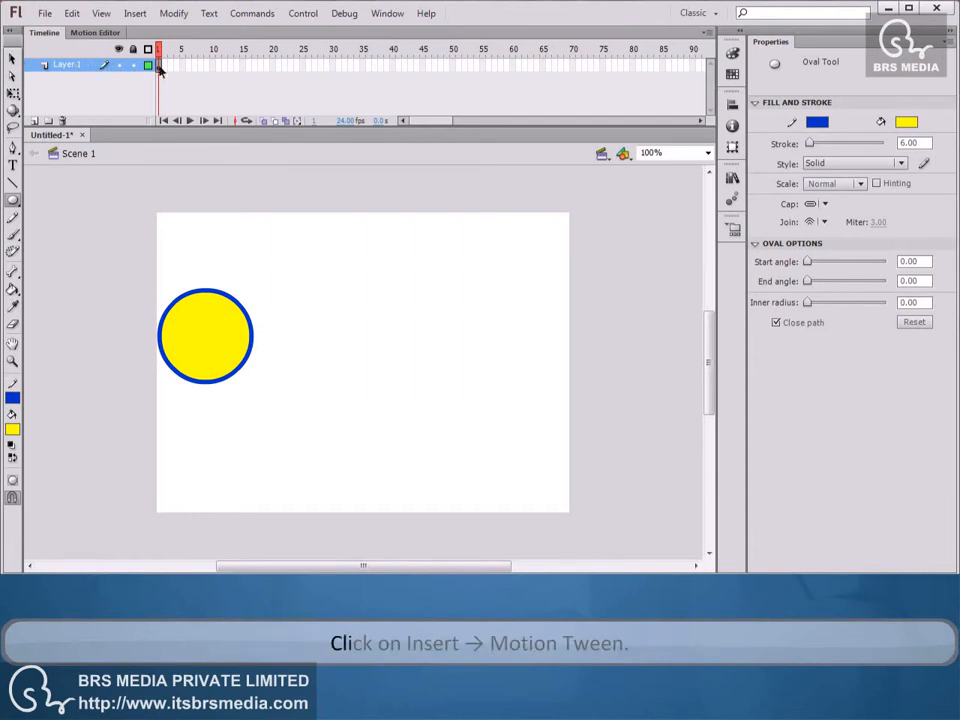
Create a motion tween on frame 1 of Layer 1, accepting the conversion of the circle to a symbol
{"action": "left_click", "coordinate": [160, 66]}
{"action": "left_click", "coordinate": [135, 13]}
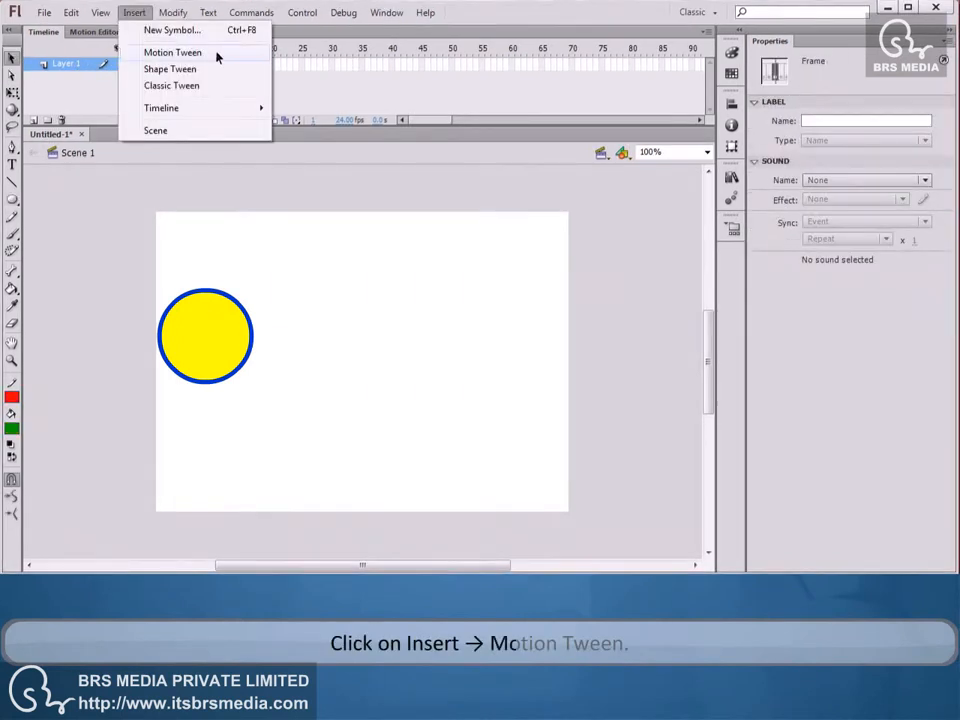
{"action": "left_click", "coordinate": [165, 51]}
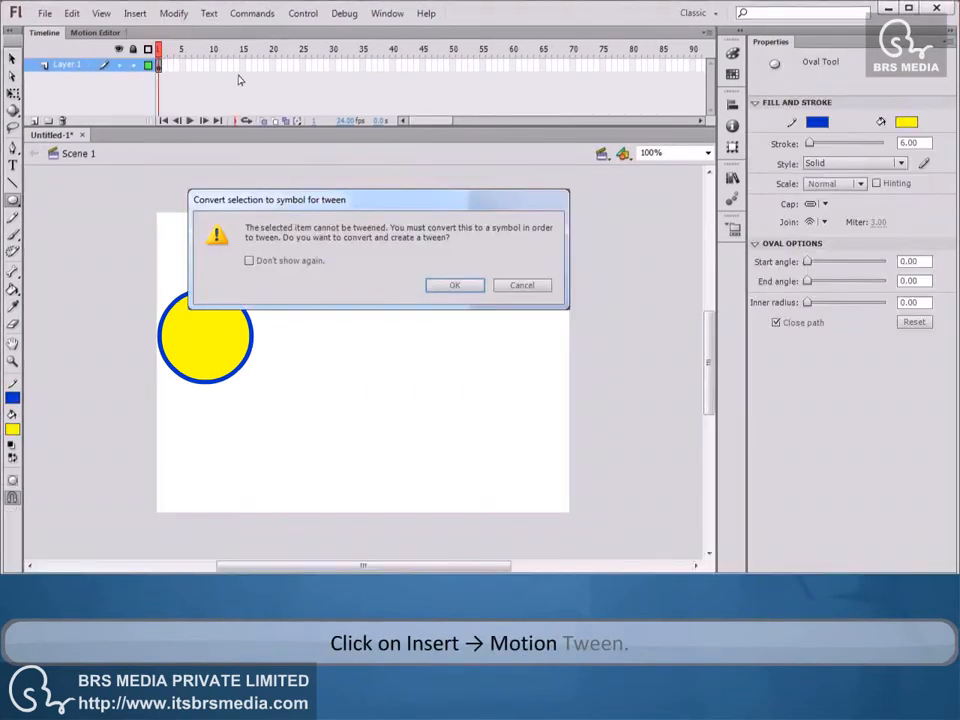
{"action": "left_click", "coordinate": [447, 286]}
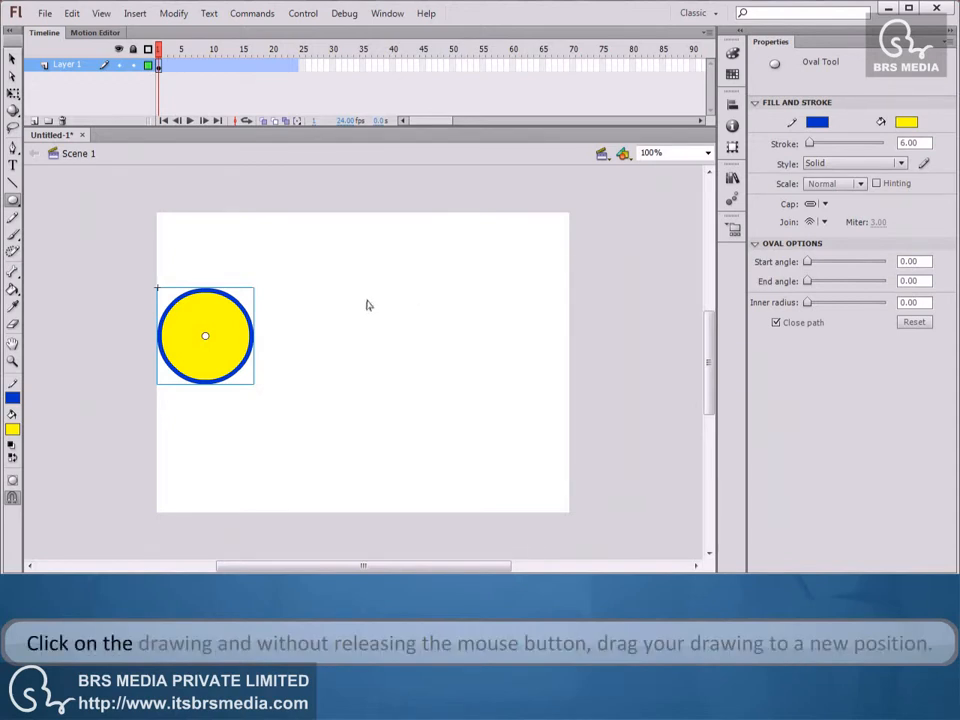
Move the tweened circle horizontally to the right edge of the stage and play the animation from frame 1
{"action": "left_click_drag", "start_coordinate": [206, 336], "coordinate": [524, 340]}
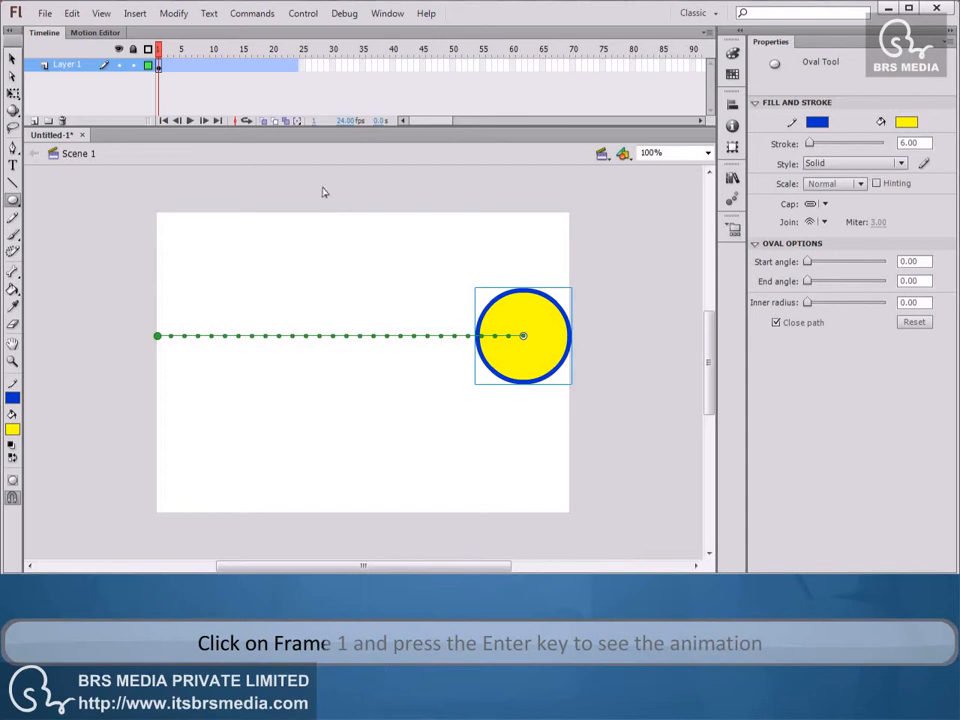
{"action": "left_click", "coordinate": [159, 67]}
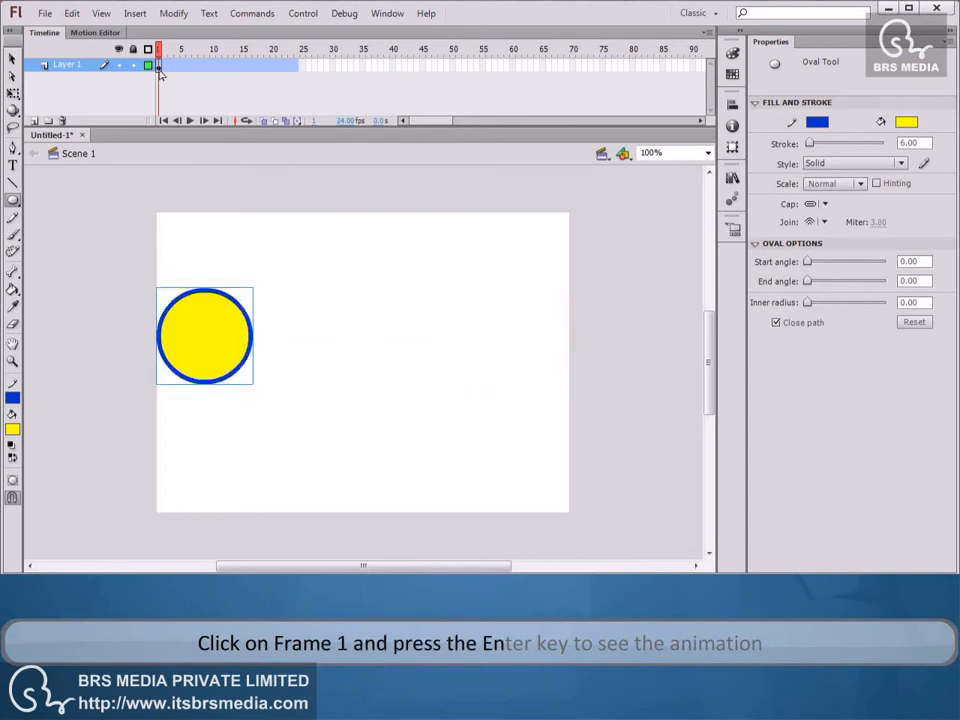
{"action": "key", "text": "Return"}
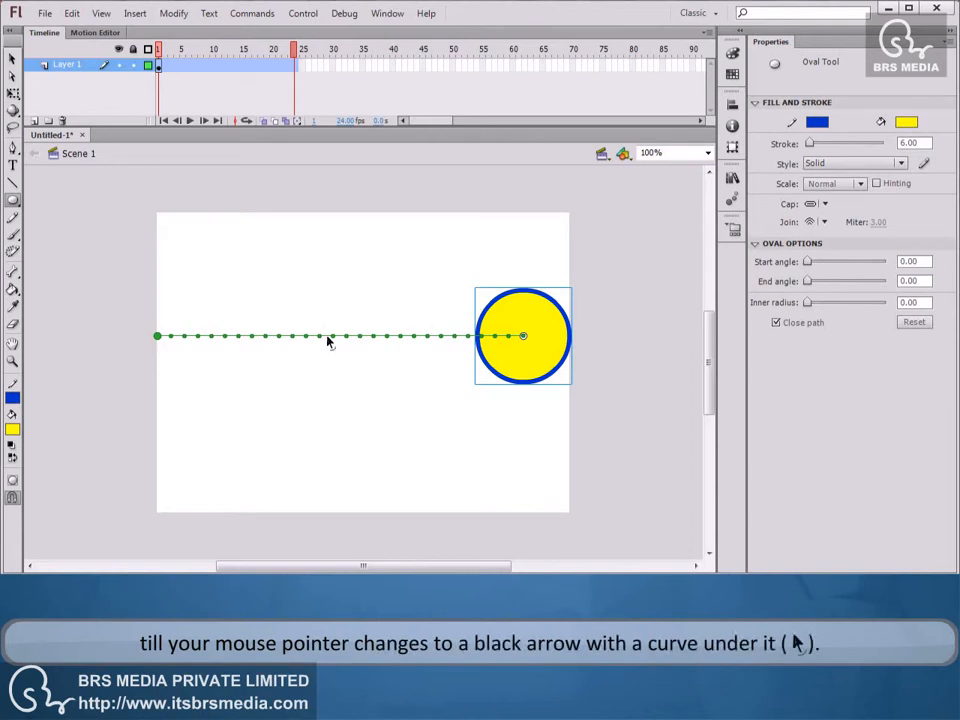
Bend the middle of the circle's motion path downward into a curve and adjust the document's frame rate
{"action": "left_click_drag", "start_coordinate": [328, 341], "coordinate": [328, 391]}
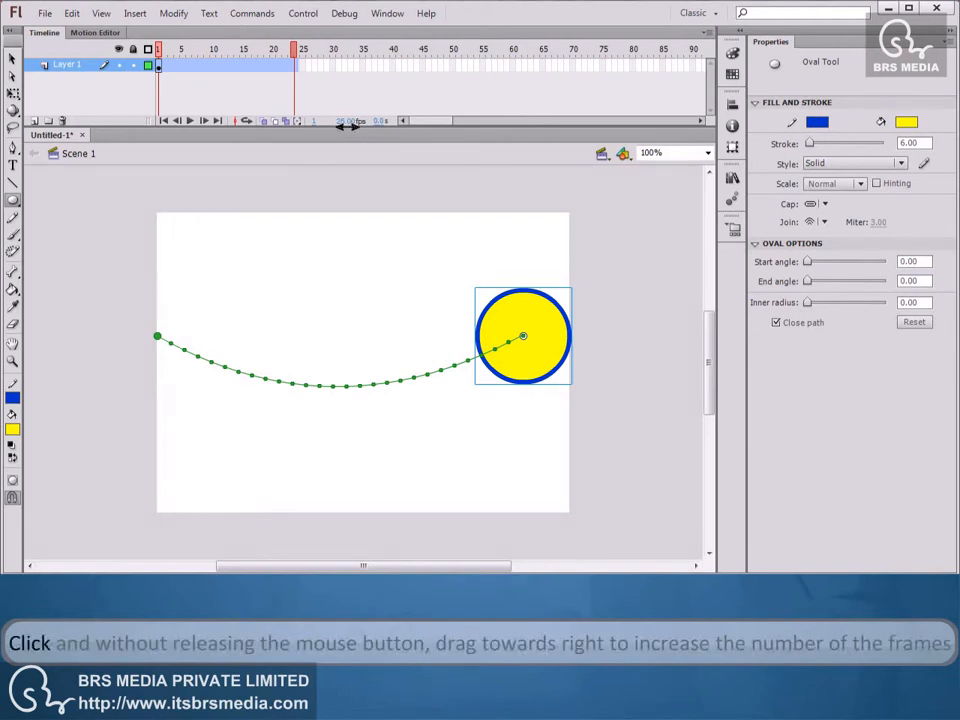
{"action": "left_click_drag", "start_coordinate": [347, 126], "coordinate": [313, 126]}
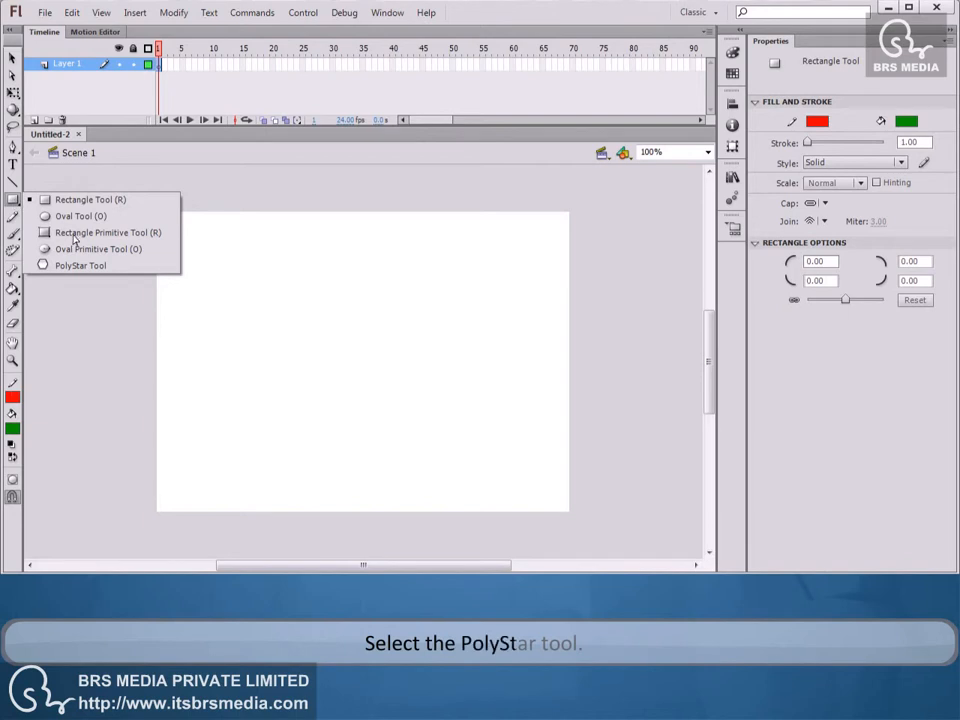
Draw a five-pointed star with a #FFFF00 yellow fill and red outline on the stage using the PolyStar tool
{"action": "left_click", "coordinate": [126, 266]}
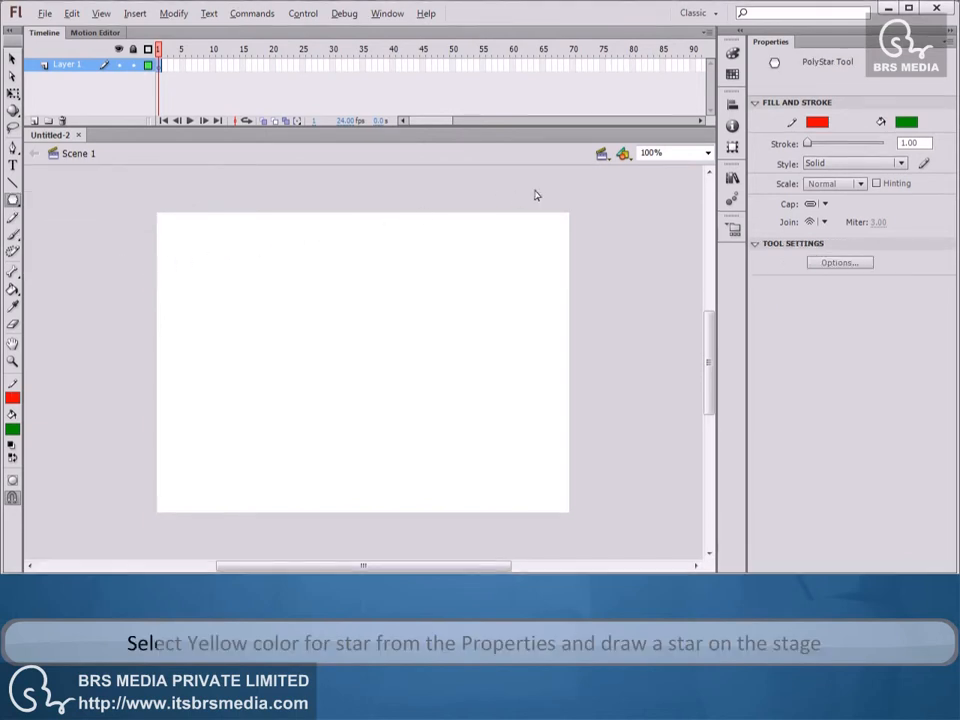
{"action": "left_click", "coordinate": [906, 122]}
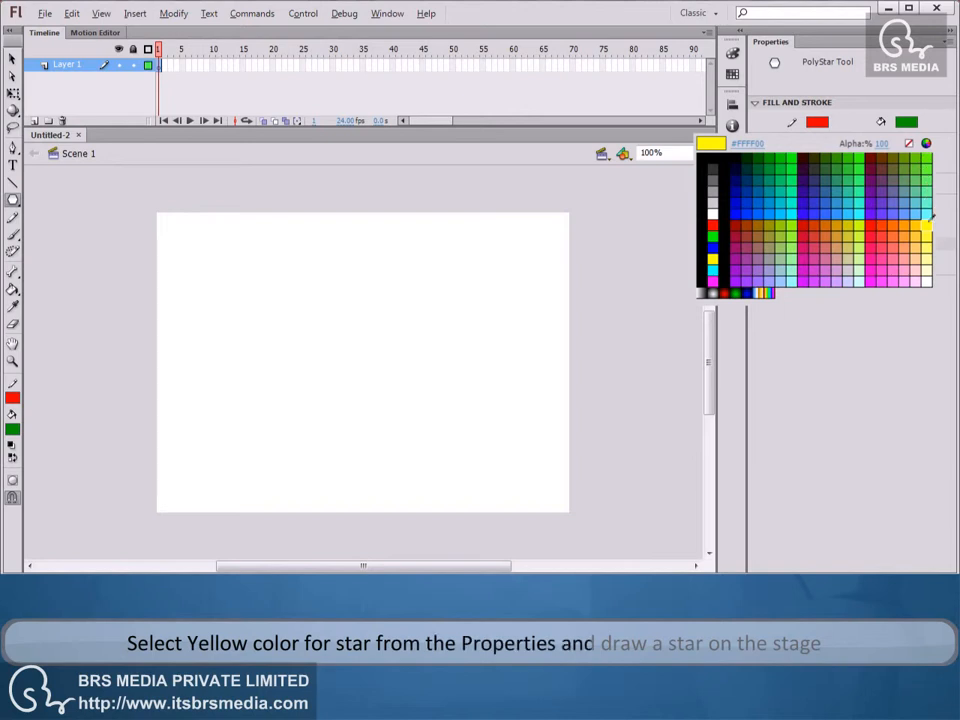
{"action": "left_click", "coordinate": [927, 226]}
{"action": "left_click_drag", "start_coordinate": [504, 311], "coordinate": [555, 369]}
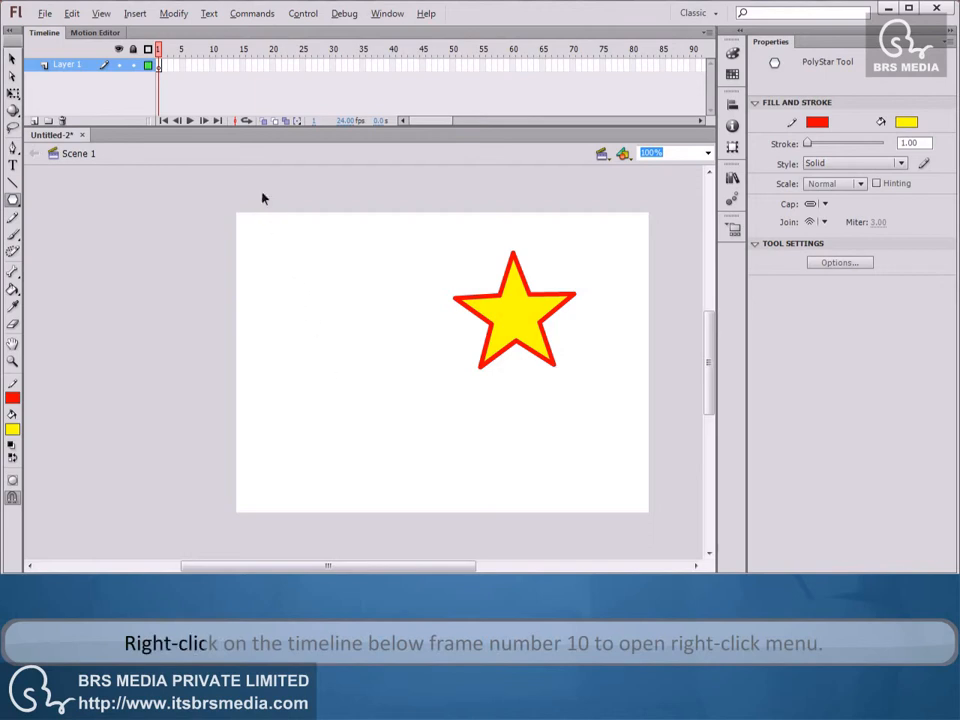
Insert a keyframe at frame 10 and fill the star with pink using the Paint Bucket tool
{"action": "right_click", "coordinate": [212, 66]}
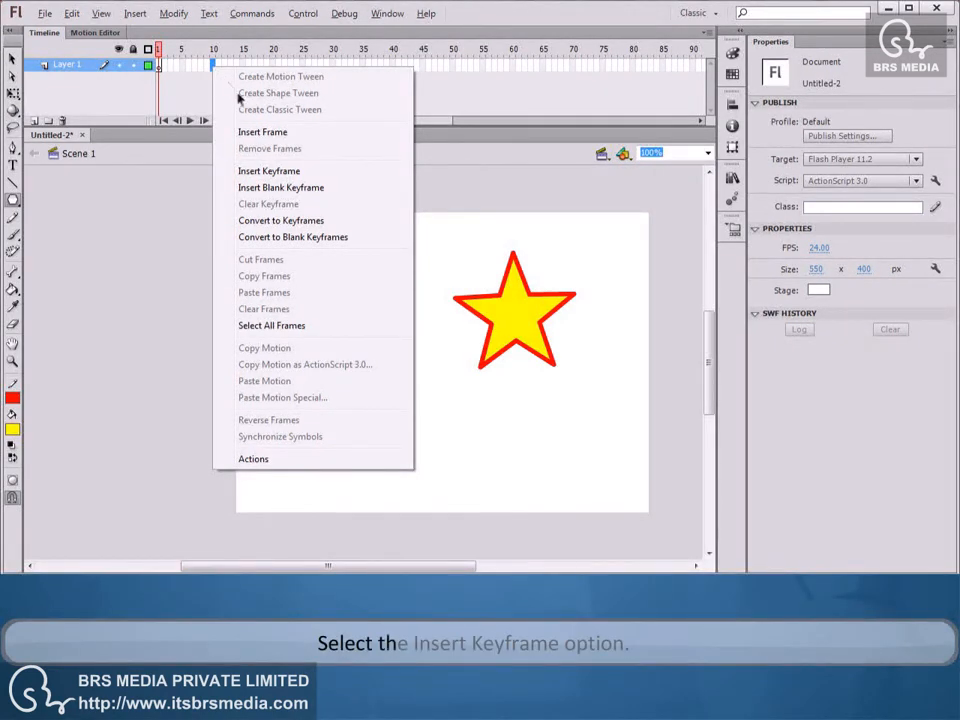
{"action": "left_click", "coordinate": [305, 173]}
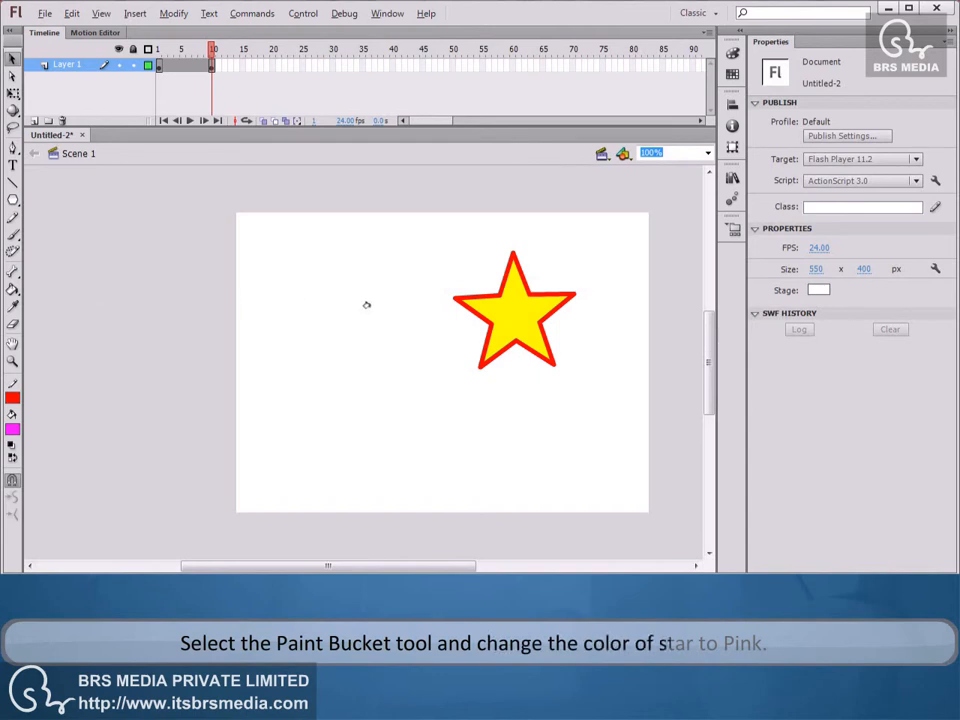
{"action": "left_click", "coordinate": [508, 310]}
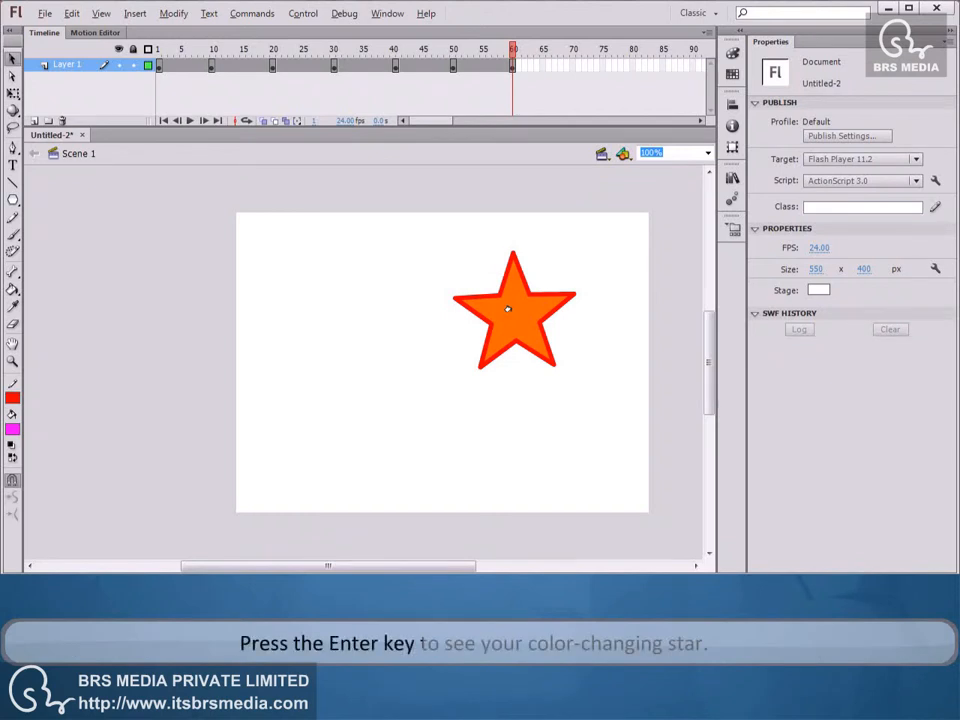
Play the colour-changing star animation on the timeline and test the movie in a separate window
{"action": "key", "text": "Return"}
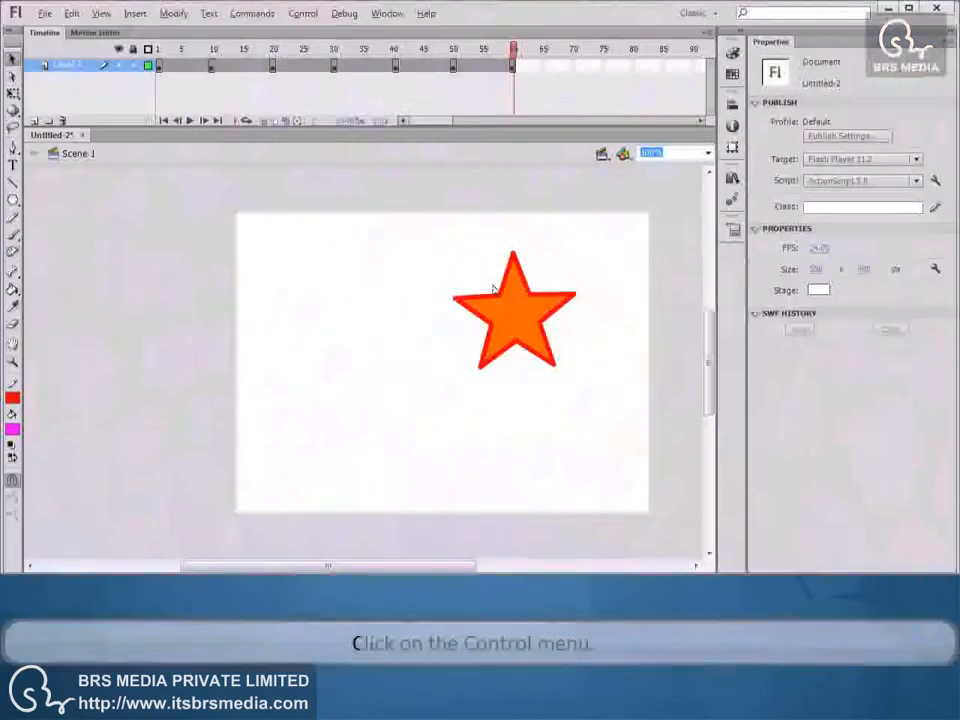
{"action": "left_click", "coordinate": [303, 13]}
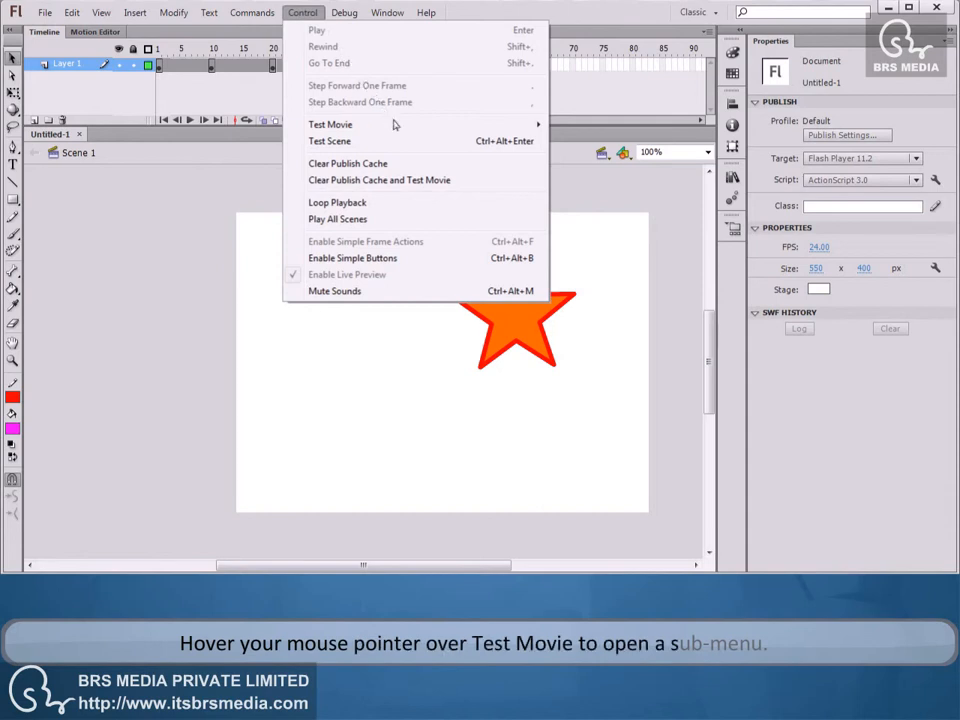
{"action": "mouse_move", "coordinate": [396, 125]}
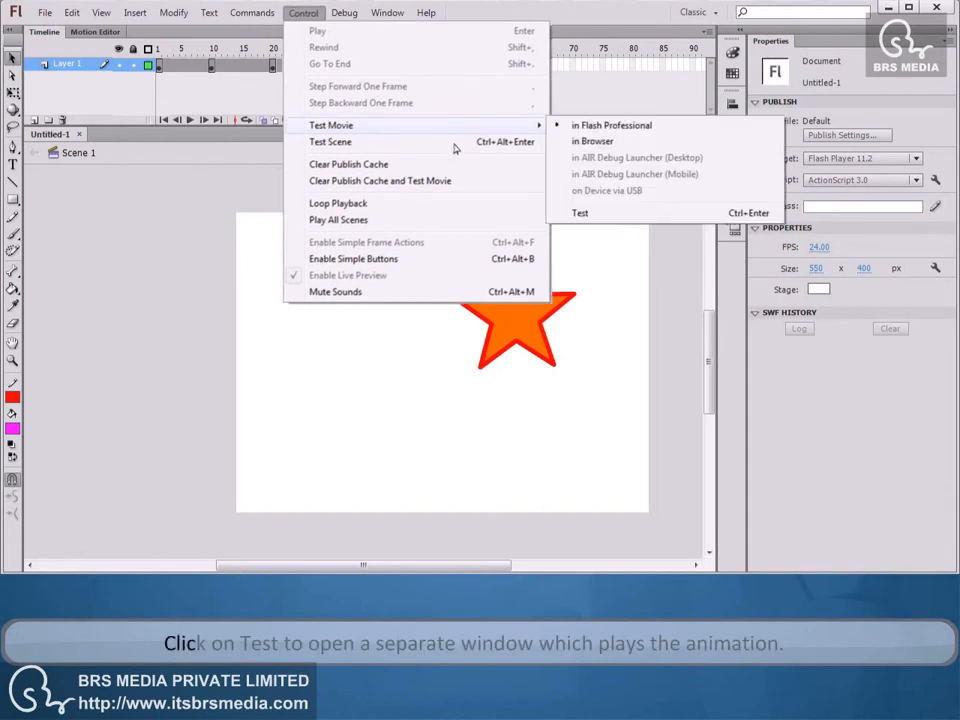
{"action": "left_click", "coordinate": [626, 213]}
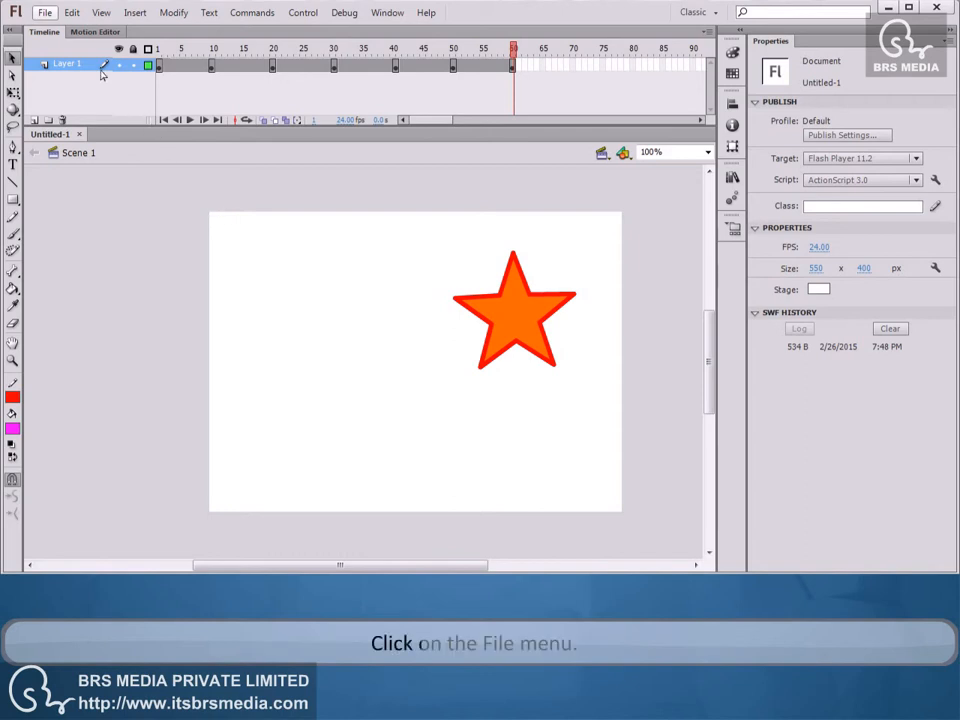
Set the publish output file to flash.swf, accept the publish settings, and publish the star animation
{"action": "left_click", "coordinate": [52, 15]}
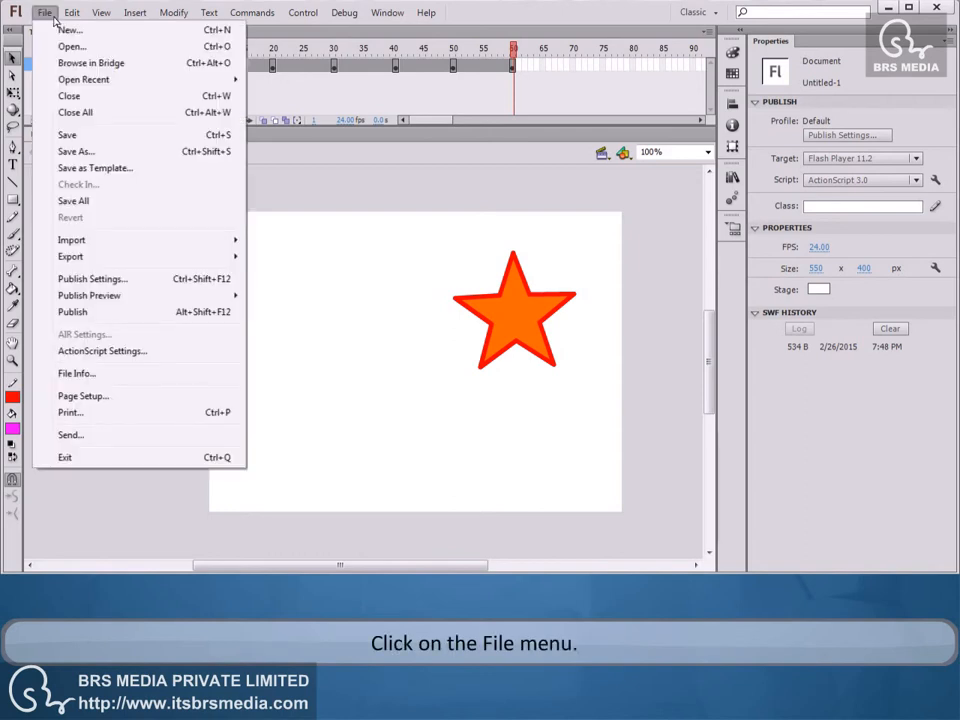
{"action": "left_click", "coordinate": [148, 280]}
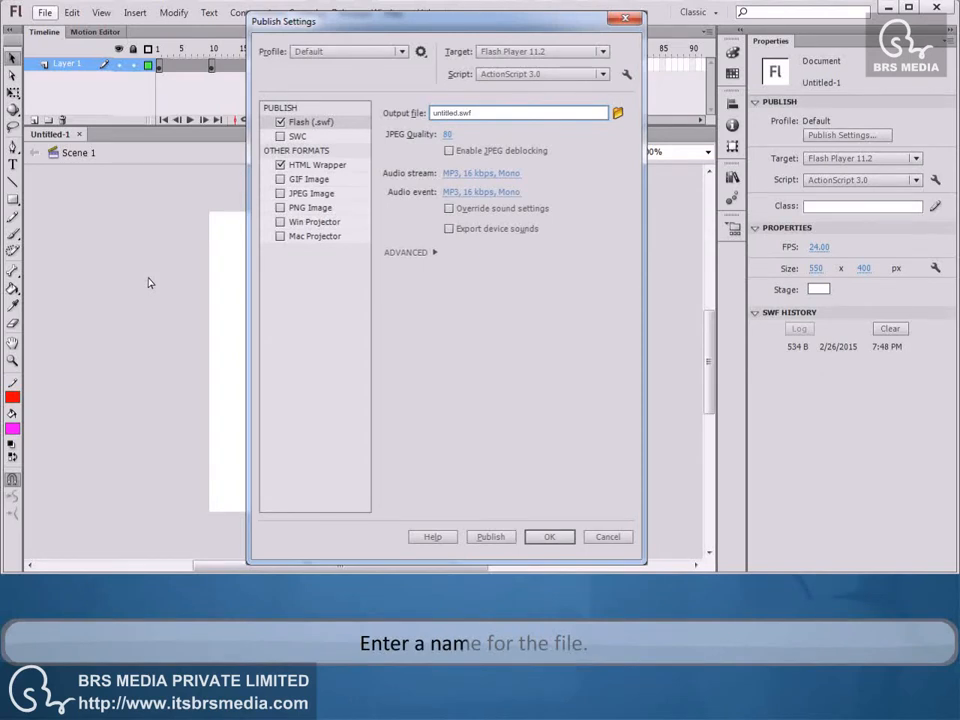
{"action": "type", "text": "flash"}
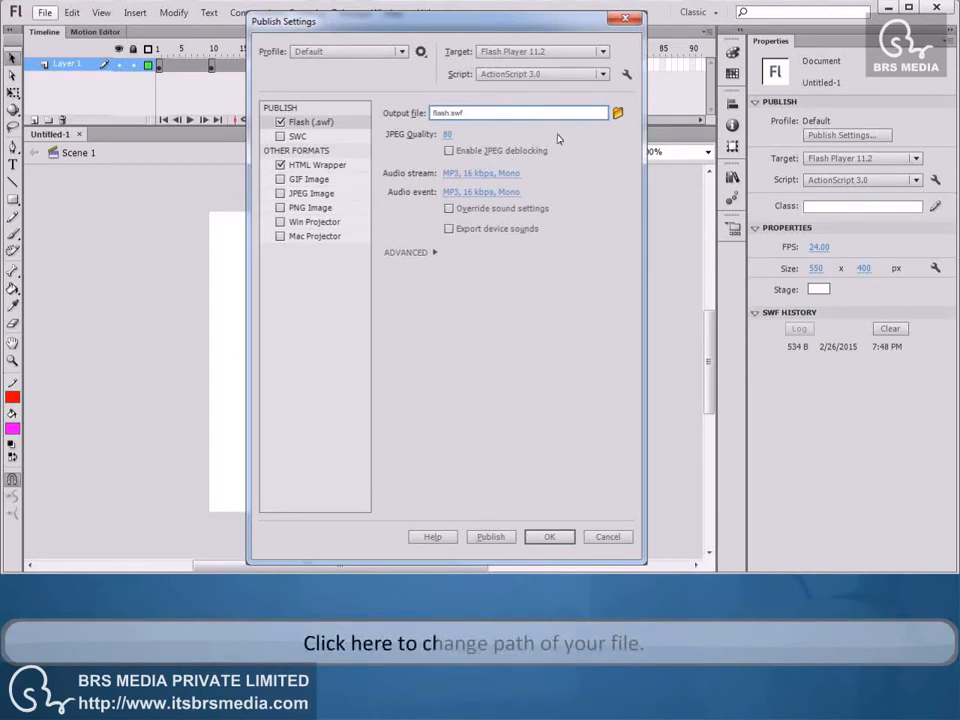
{"action": "left_click", "coordinate": [618, 113]}
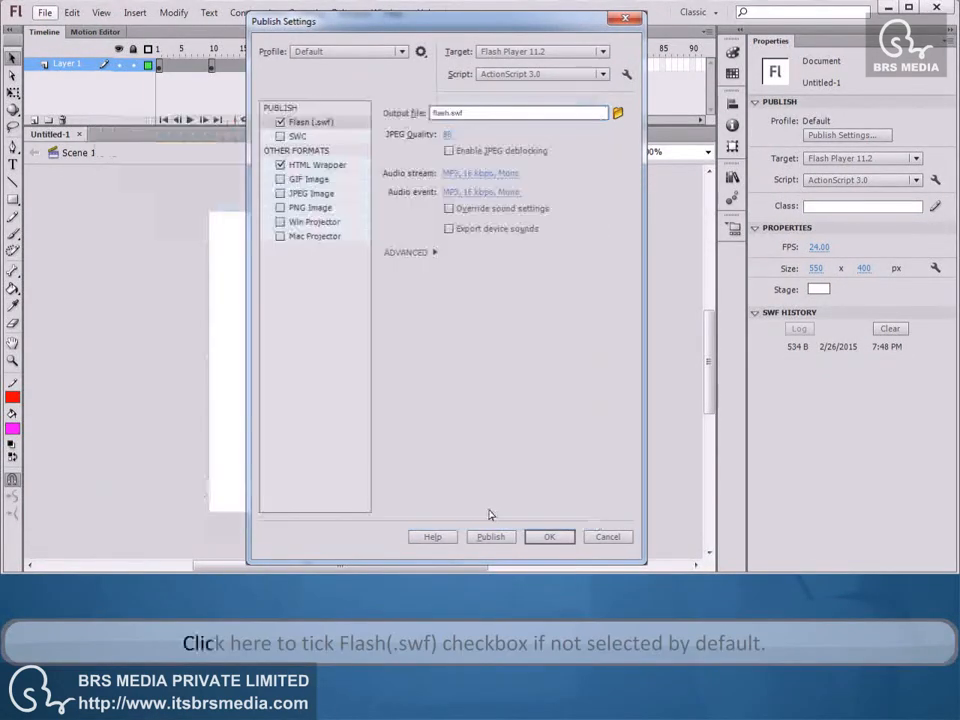
{"action": "left_click", "coordinate": [478, 506]}
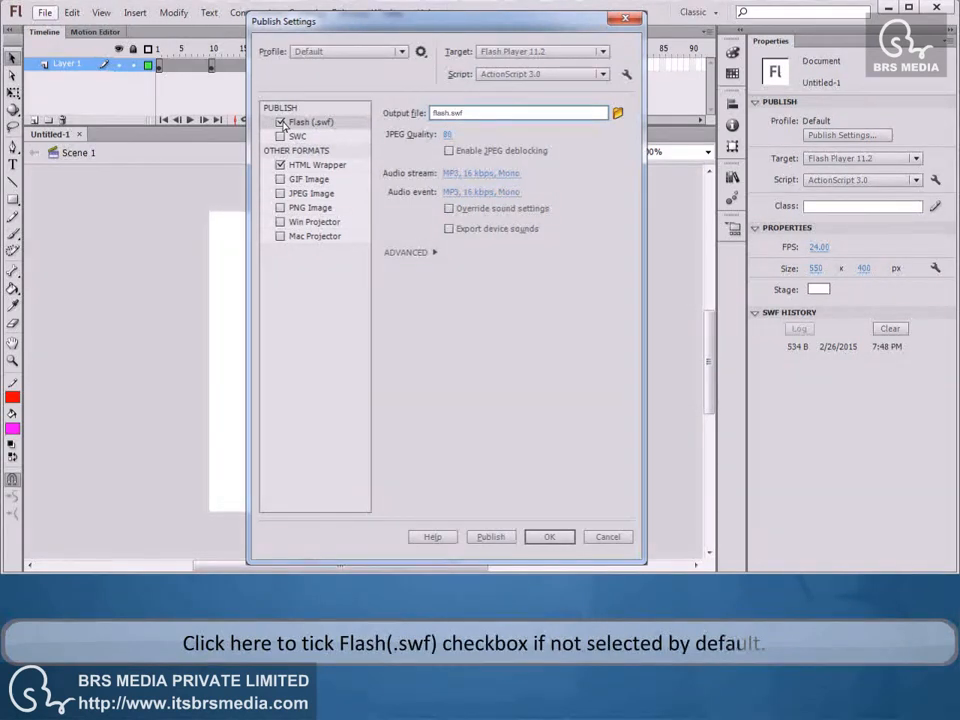
{"action": "left_click", "coordinate": [551, 537]}
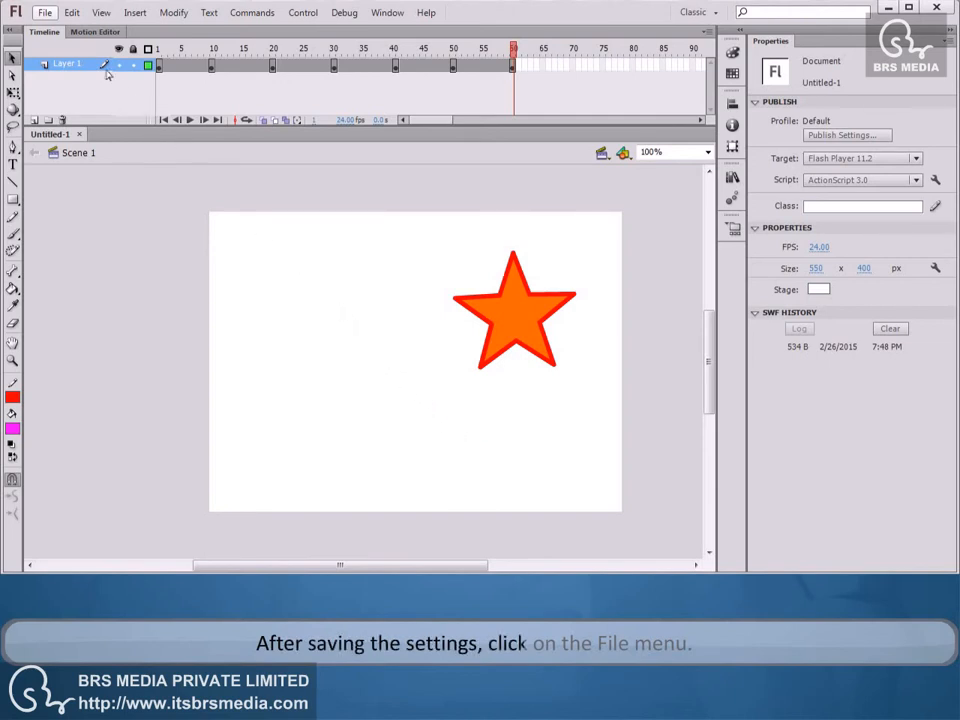
{"action": "left_click", "coordinate": [50, 14]}
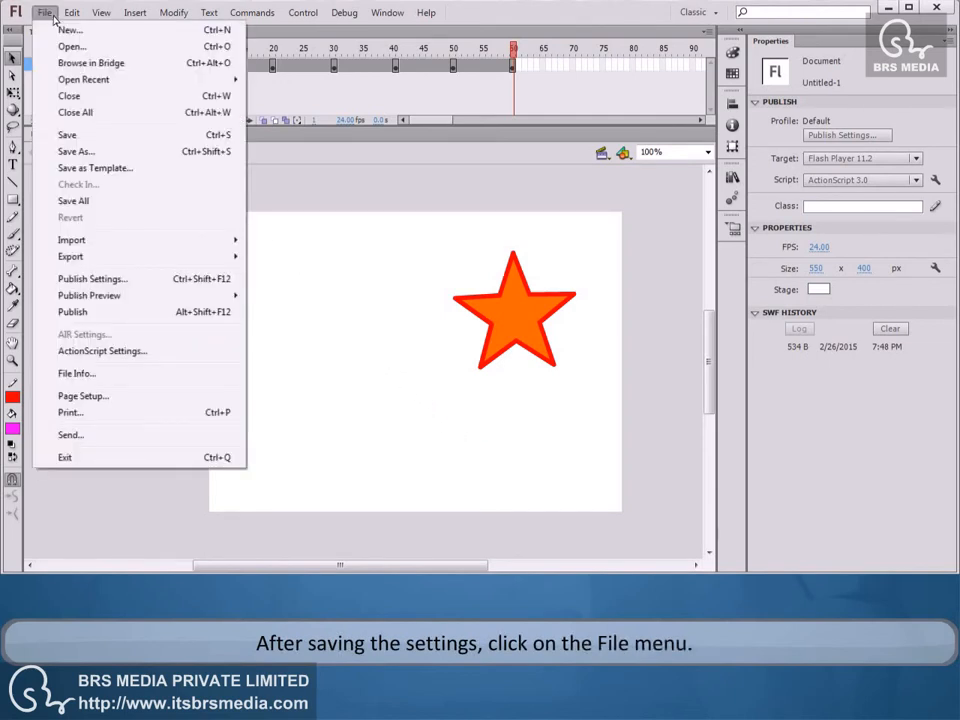
{"action": "left_click", "coordinate": [131, 314]}
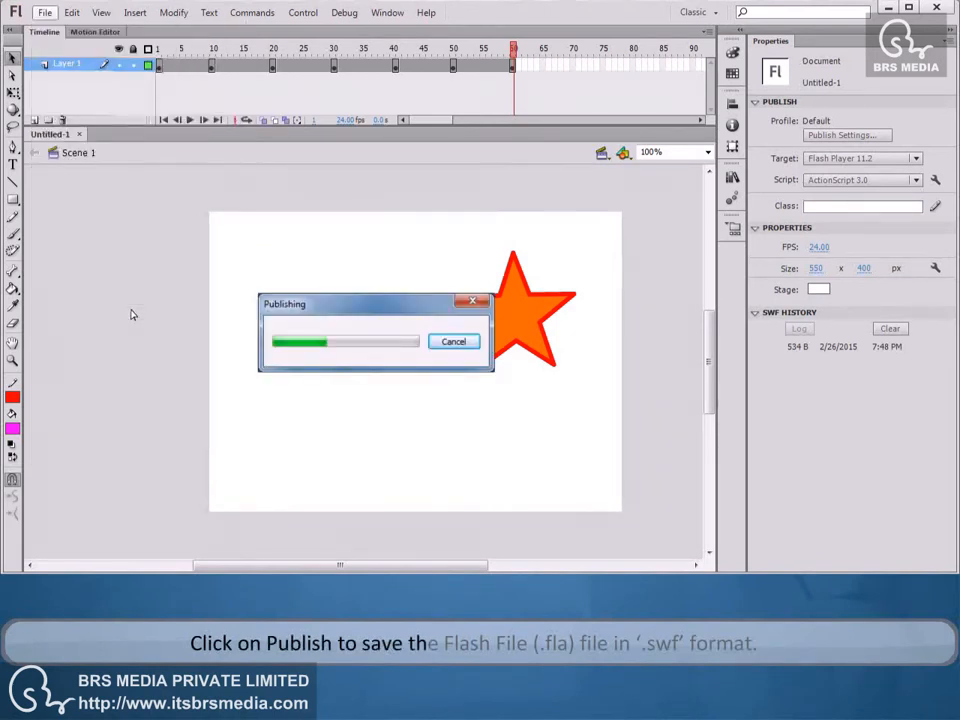